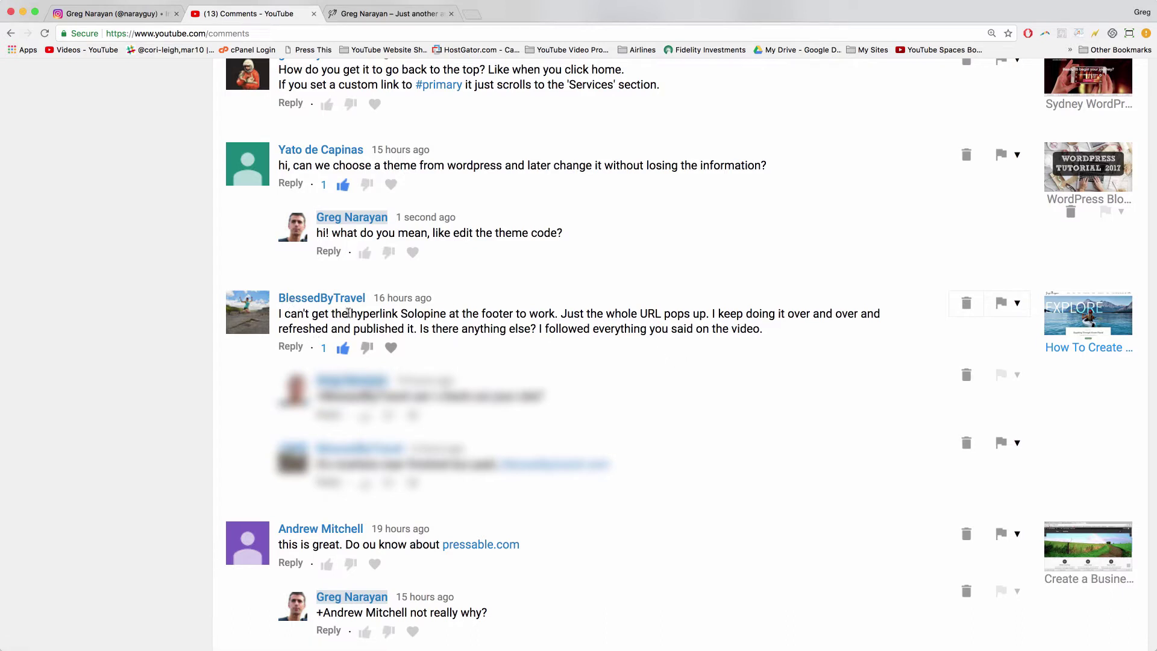
- Highlight and read the viewer's complaint that the Solopine footer hyperlink shows the whole URL
drag(348, 313, 562, 314)
click(613, 314)
drag(770, 334, 538, 329)
click(786, 332)
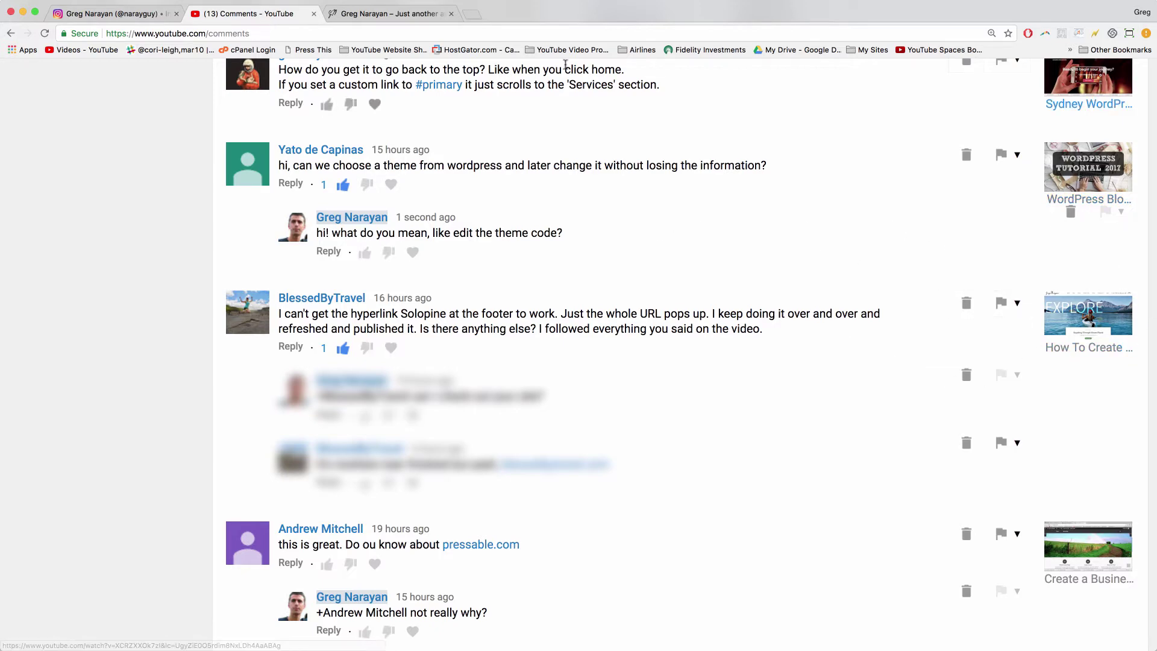
- Switch to the blog site and follow the footer's Solo Pine credit link to ThemeForest
click(379, 14)
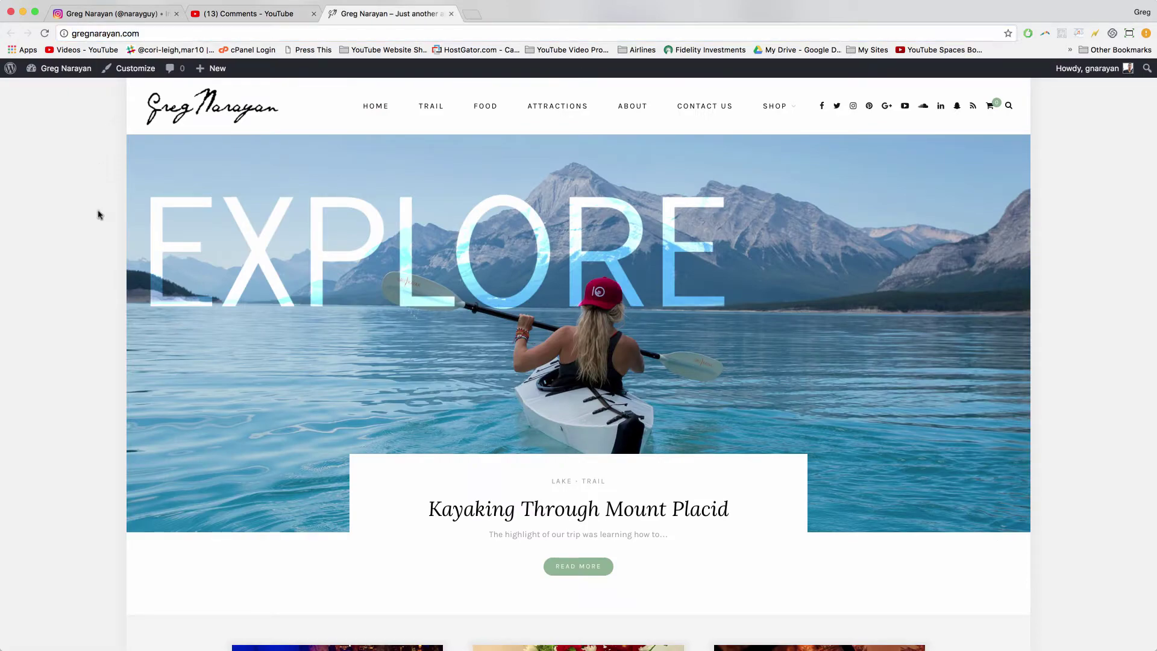
scroll(100, 214, down, 5)
scroll(99, 215, down, 5)
scroll(99, 214, down, 5)
scroll(100, 214, down, 3)
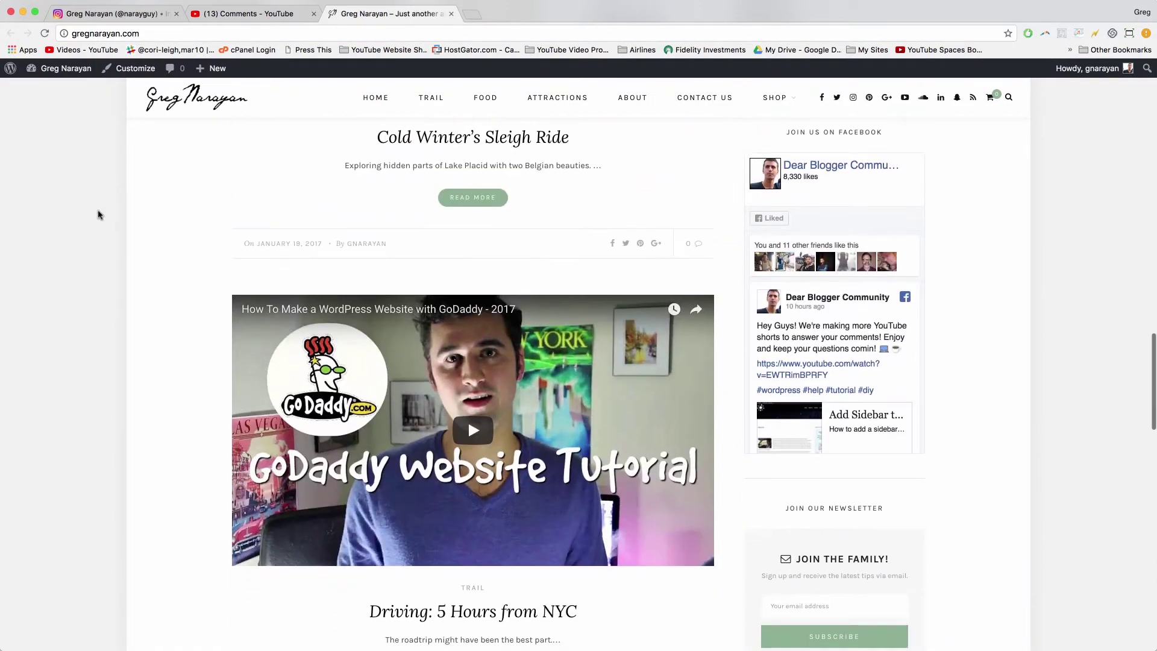
scroll(100, 214, down, 5)
scroll(100, 215, down, 5)
scroll(99, 215, down, 5)
scroll(100, 214, down, 3)
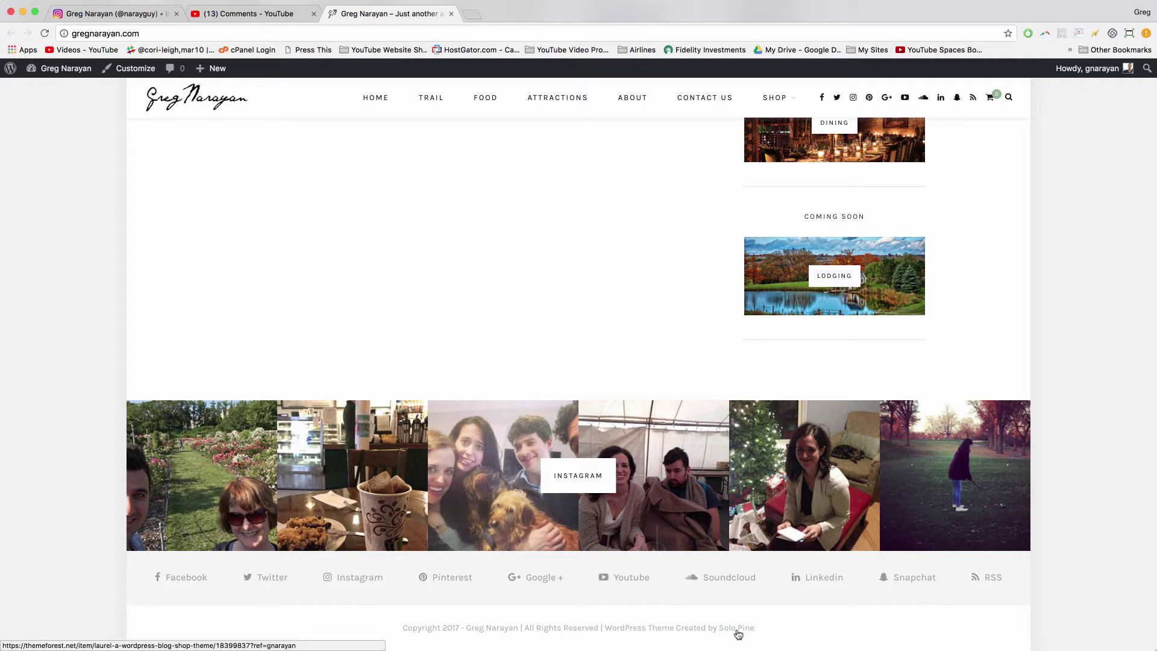
click(737, 632)
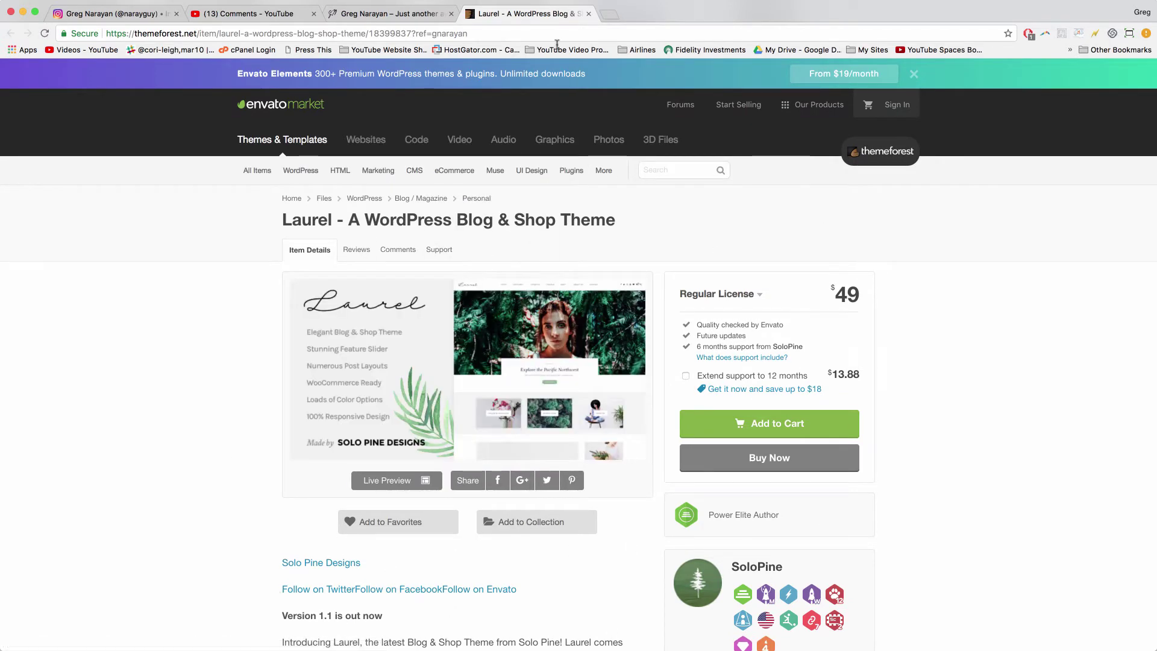
- Close the Laurel ThemeForest page and launch Customize from the WordPress admin bar
click(590, 14)
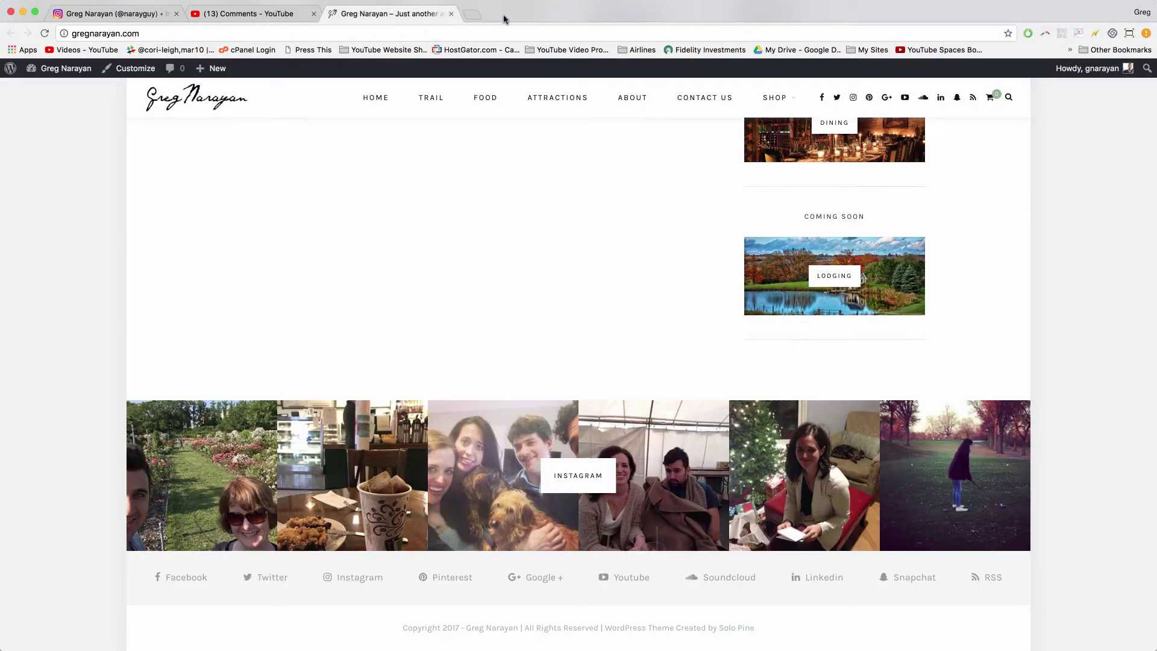
click(135, 70)
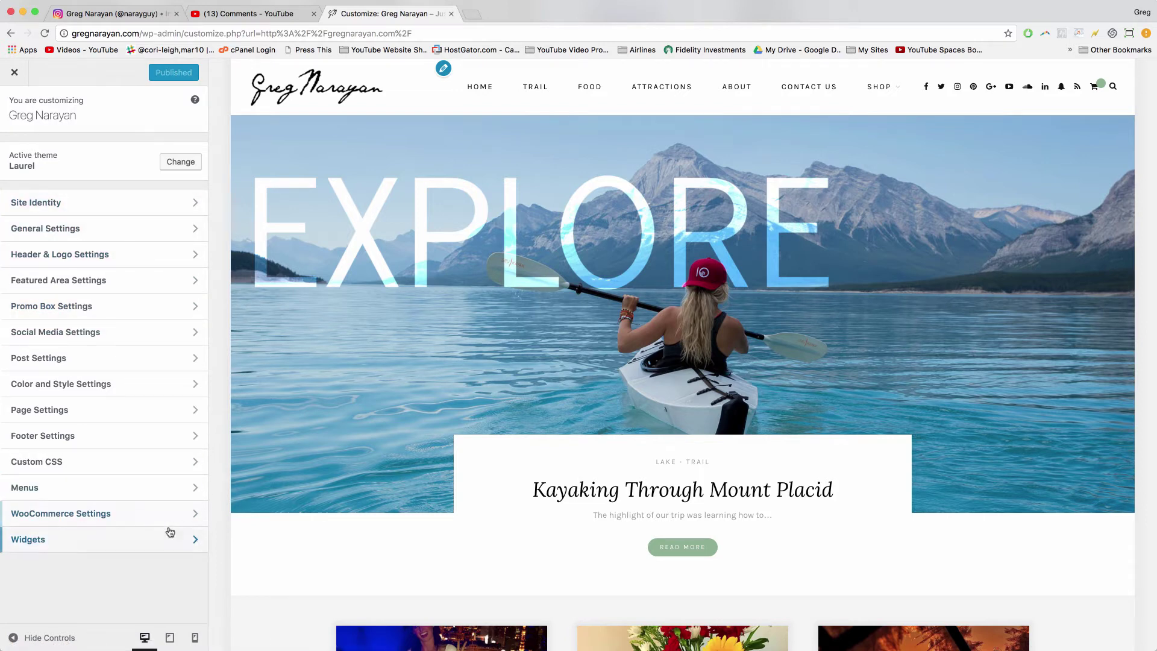
- In Footer Settings, select across the copyright text to reveal the Solo Pine link's href and closing anchor tag
click(190, 436)
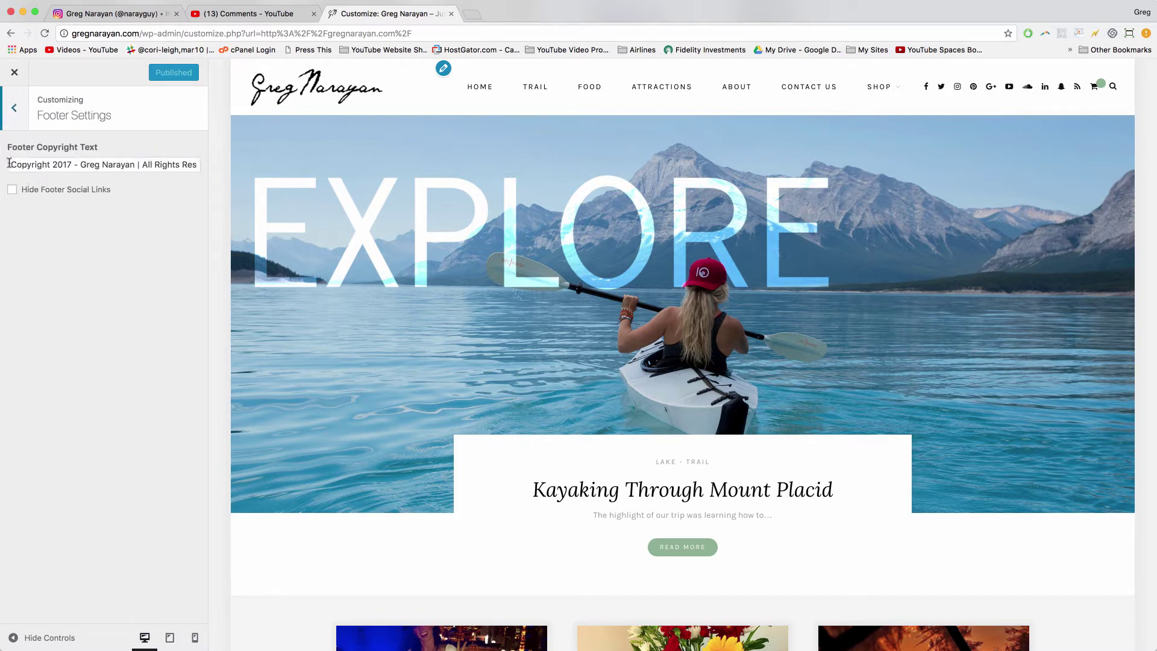
drag(10, 164, 94, 168)
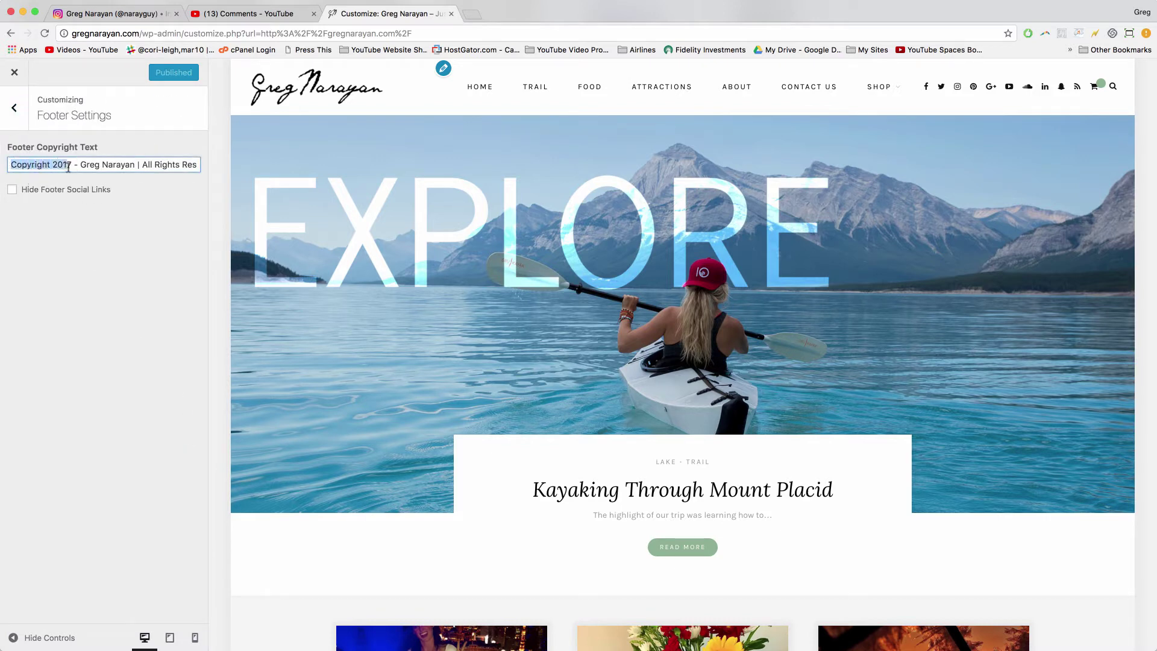
drag(94, 167, 195, 163)
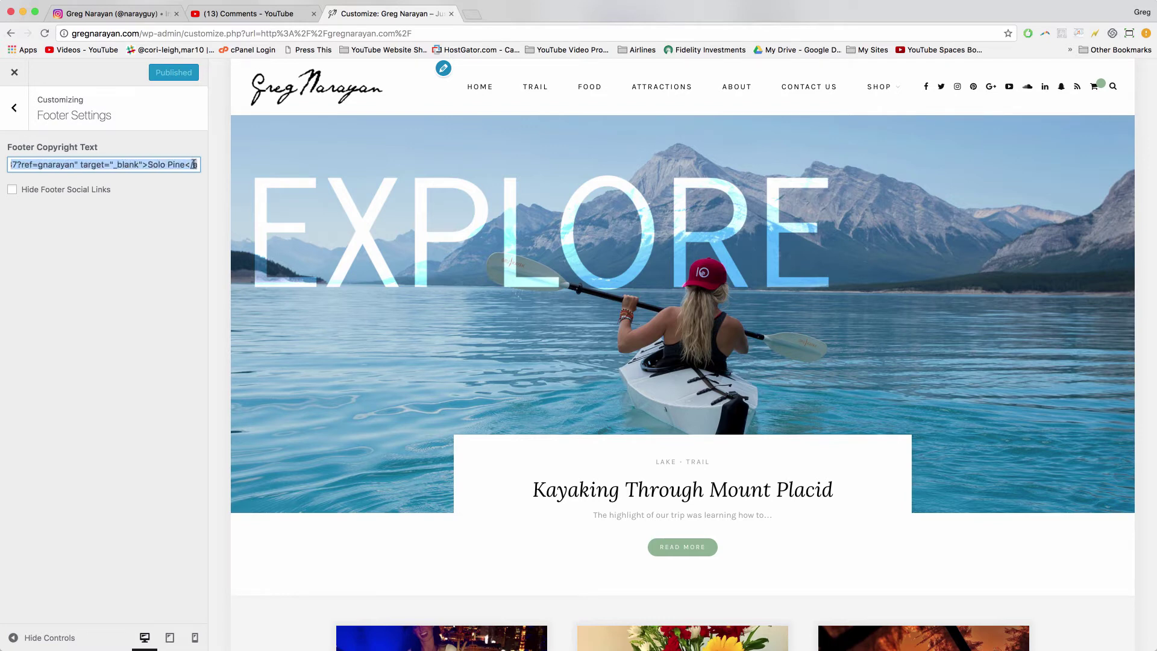
drag(195, 164, 179, 164)
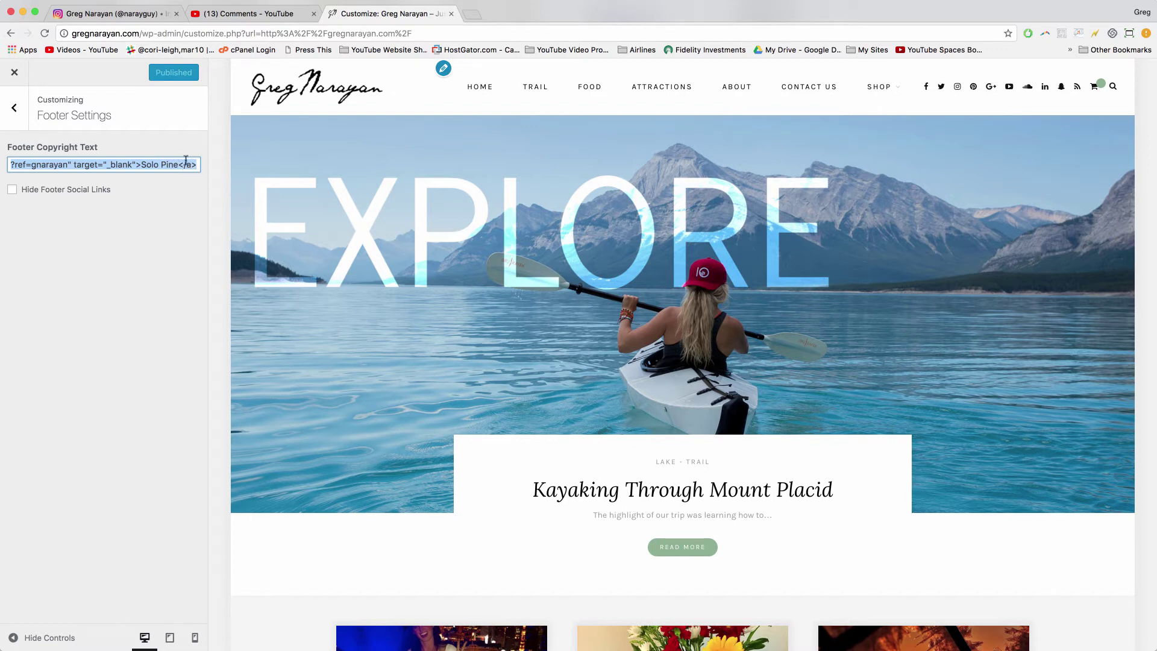
mouse_move(186, 164)
mouse_down()
mouse_move(118, 163)
mouse_move(169, 166)
mouse_up()
click(127, 164)
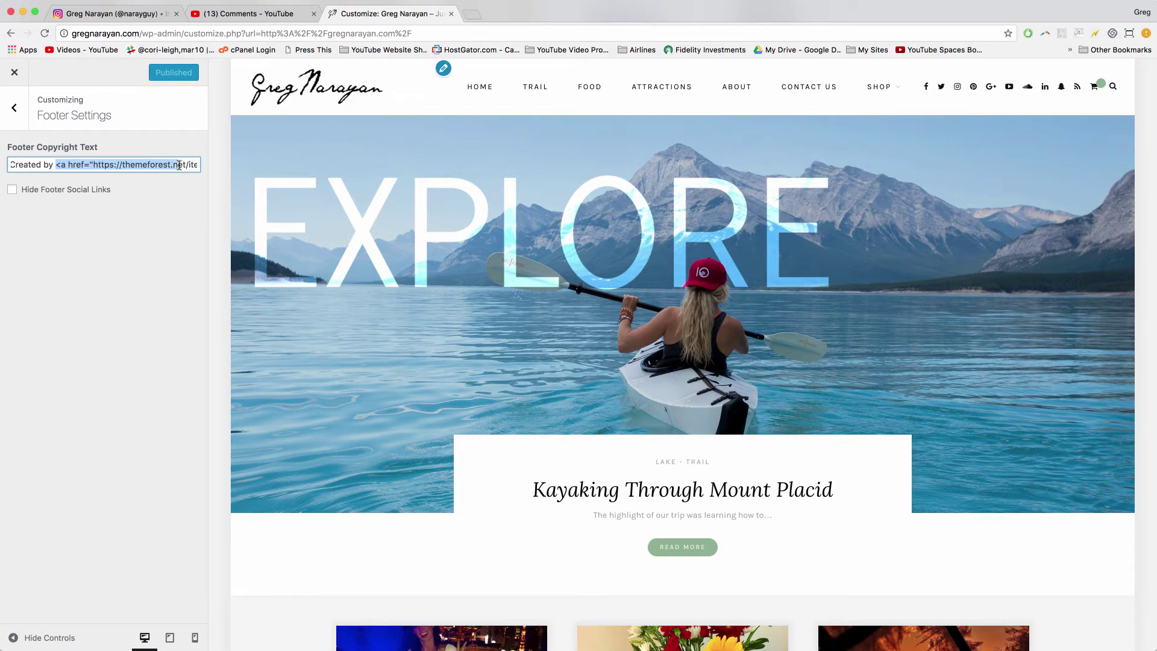
mouse_move(185, 165)
mouse_down()
mouse_move(108, 165)
mouse_move(155, 167)
mouse_up()
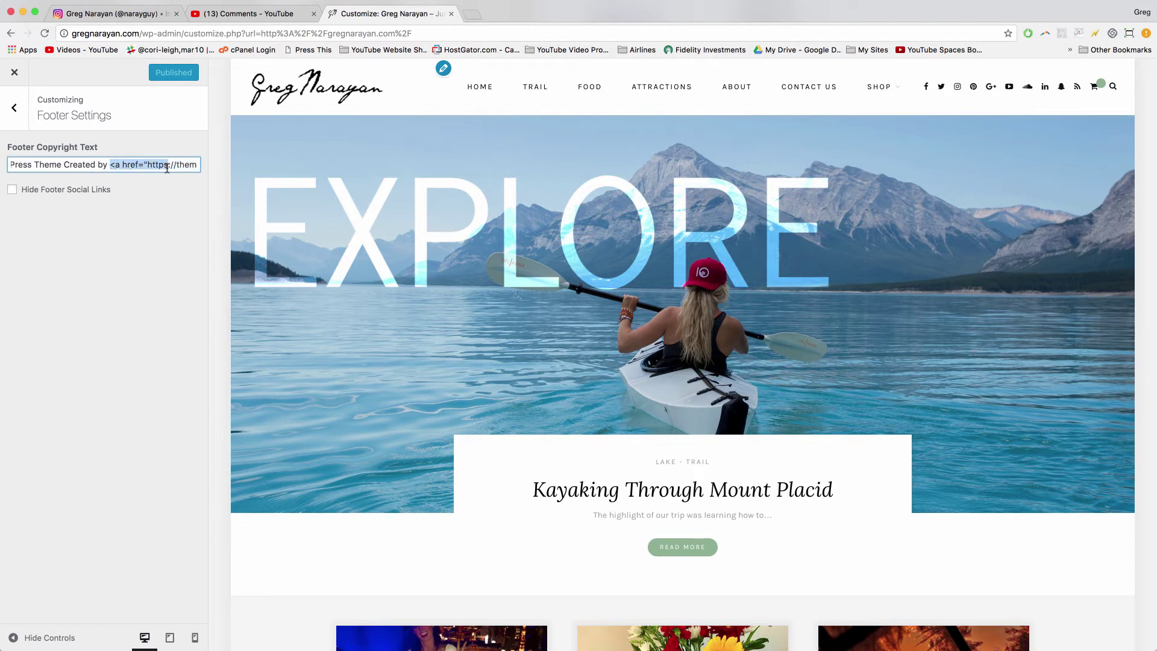
drag(175, 166, 197, 168)
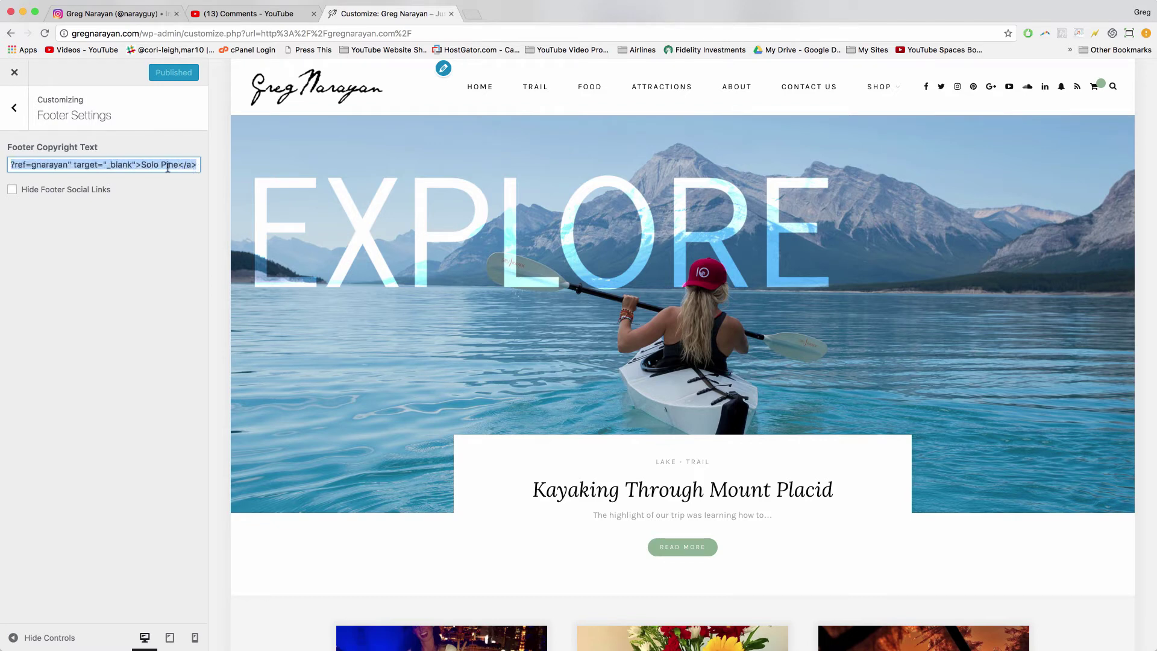
- Move the caret through the copyright field and reselect it from the end back to the start, reviewing the Solo Pine label
click(168, 166)
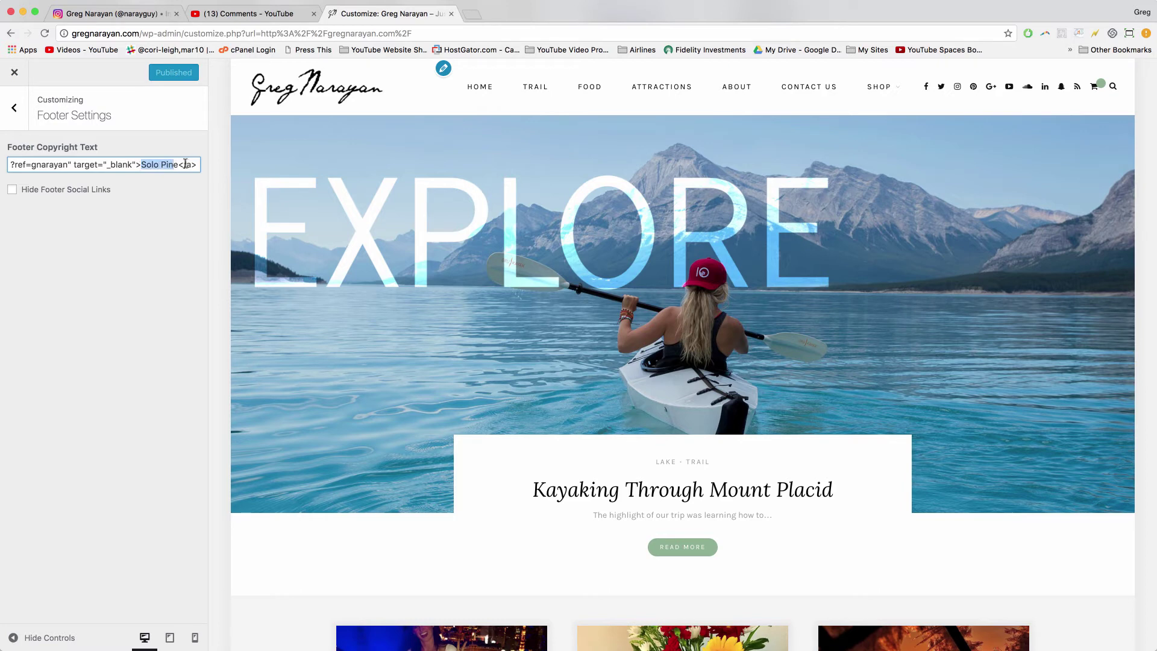
key(Left)
key(Left)
key(Left)
key(Left)
key(Left)
key(Left)
key(Left)
key(Left)
key(Left)
key(Left)
key(Left)
key(Left)
key(Left)
key(Left)
key(Left)
key(super+Right)
drag(145, 167, 16, 164)
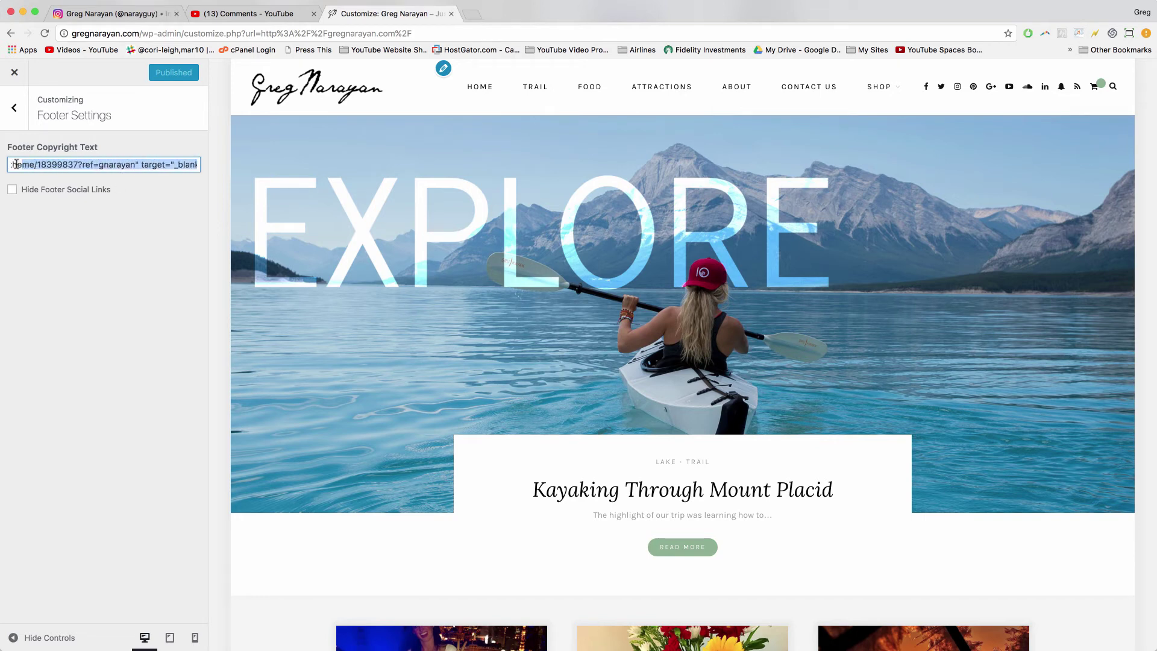
drag(16, 165, 70, 161)
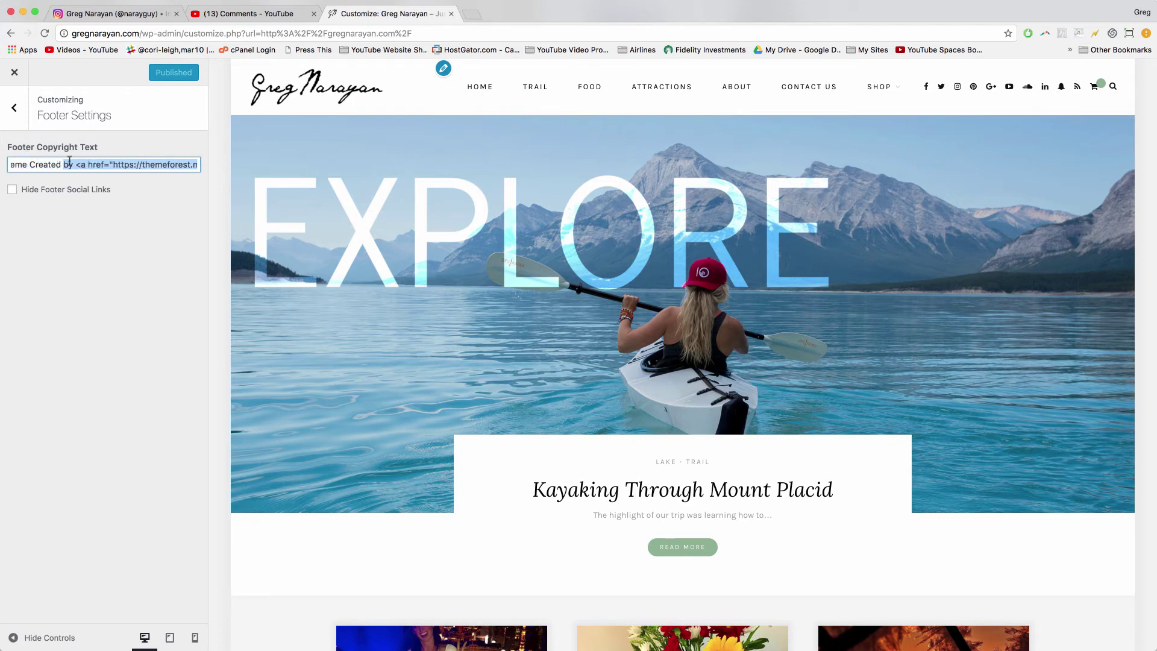
mouse_move(103, 165)
mouse_down()
mouse_move(91, 165)
mouse_move(132, 157)
mouse_up()
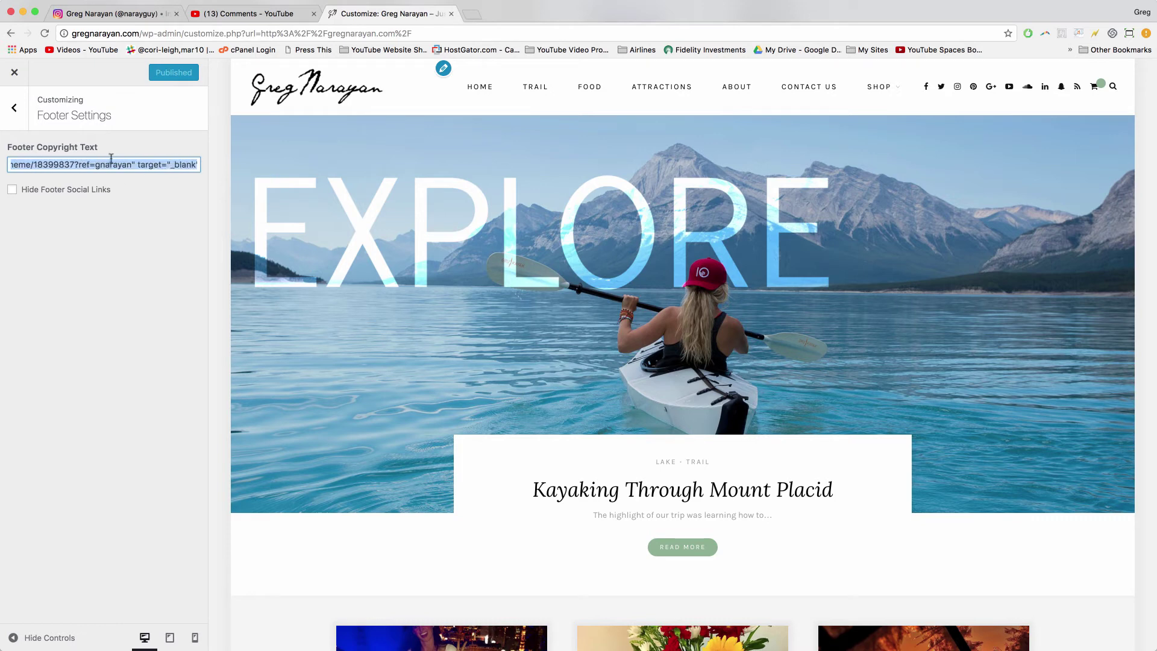
drag(132, 157, 136, 164)
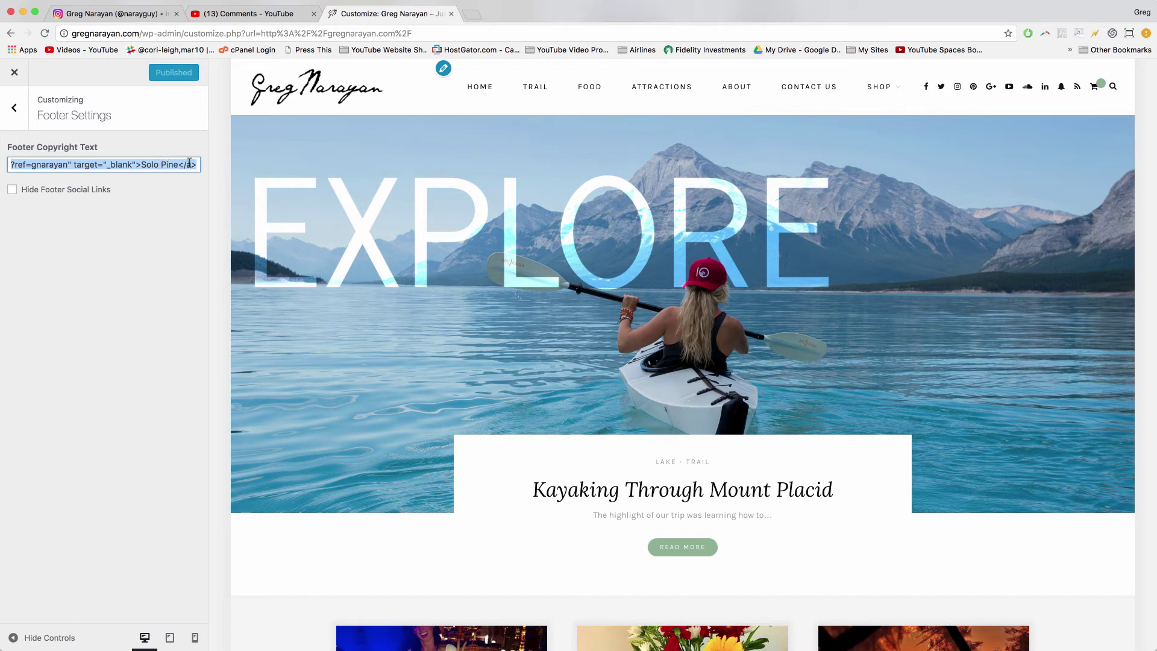
drag(192, 164, 2, 163)
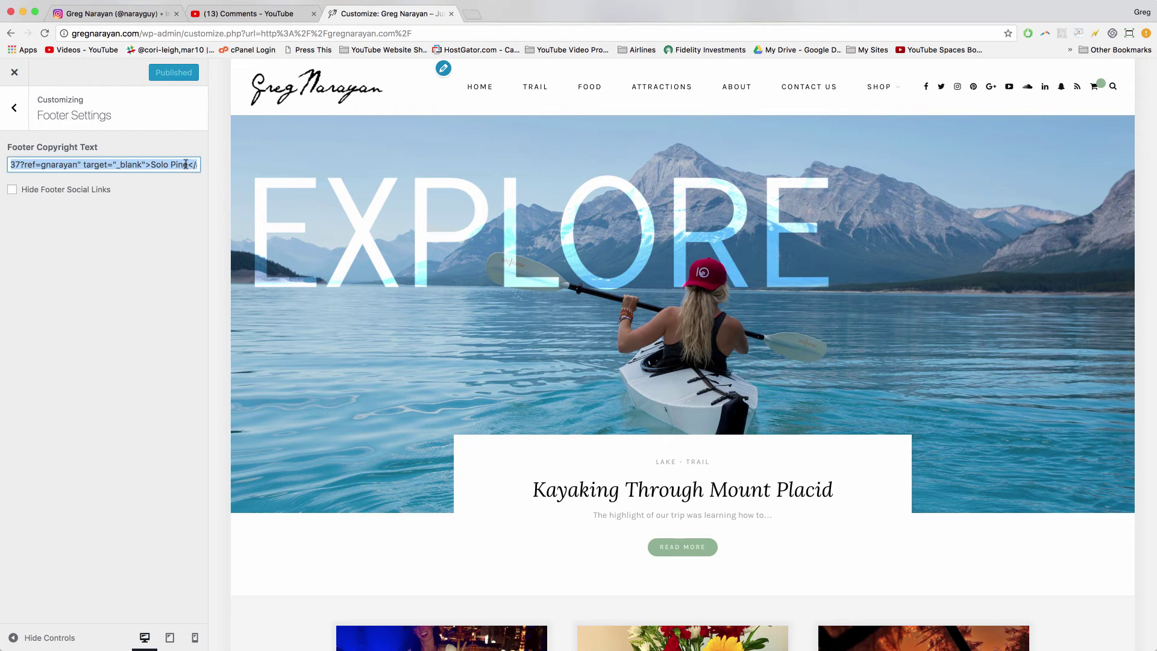
drag(187, 165, 52, 166)
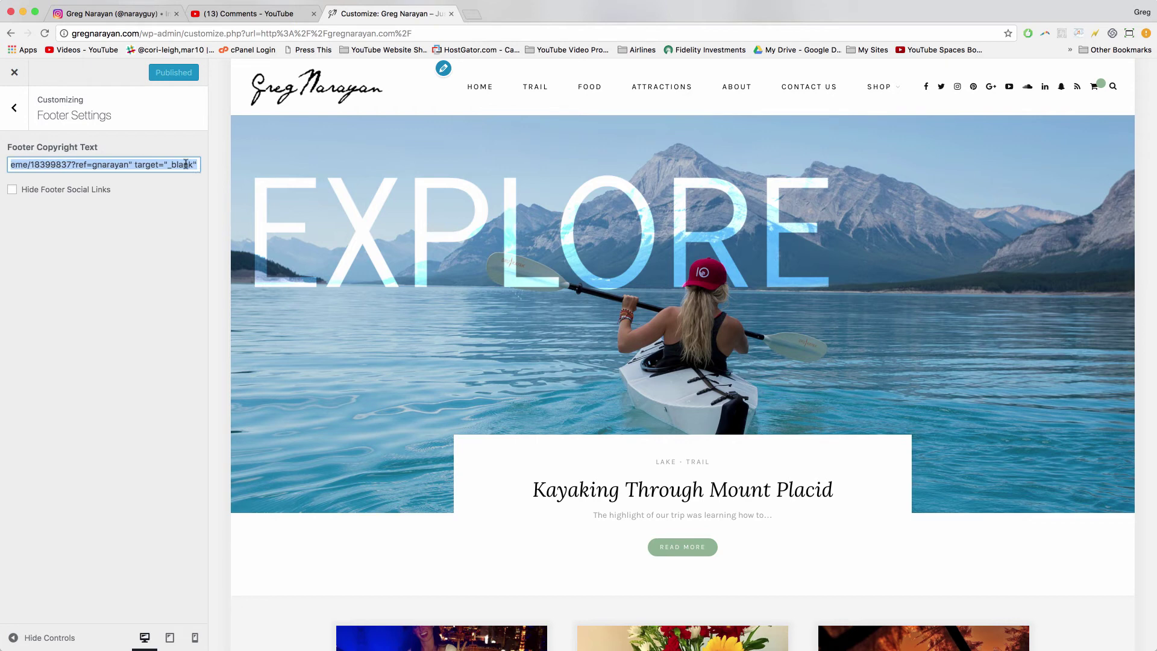
- Arrow to the link address in the copyright text and delete the opening <a href=" tag to test the preview
click(112, 203)
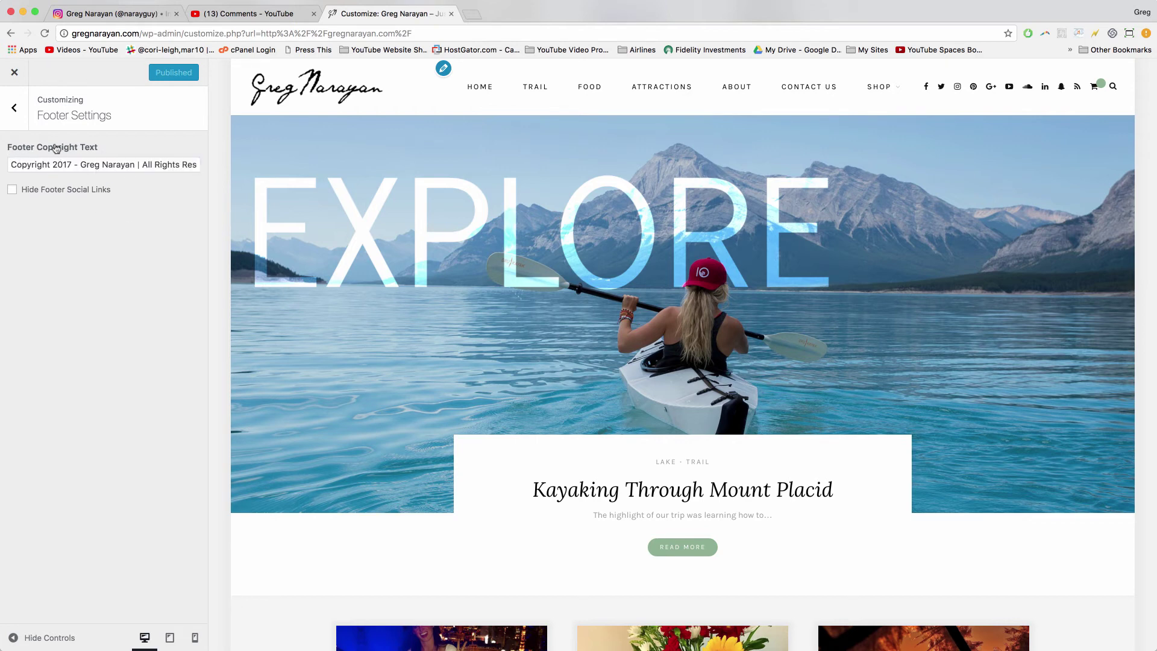
click(10, 164)
key(Right)
key(Right)
key(Right)
key(Right)
key(Right)
key(Right)
key(Right)
key(Right)
key(Right)
key(Right)
key(Right)
key(Right)
key(Right)
key(Right)
key(Right)
key(Right)
key(Right)
key(Right)
key(Right)
key(Right)
key(Right)
key(Right)
key(Right)
key(Right)
key(Left)
key(Left)
key(Left)
key(Left)
key(Left)
key(Left)
key(Left)
key(Left)
key(Left)
key(Left)
key(Left)
key(Left)
key(Left)
key(Left)
key(Left)
key(Left)
key(Left)
key(Left)
key(Left)
key(Left)
key(Left)
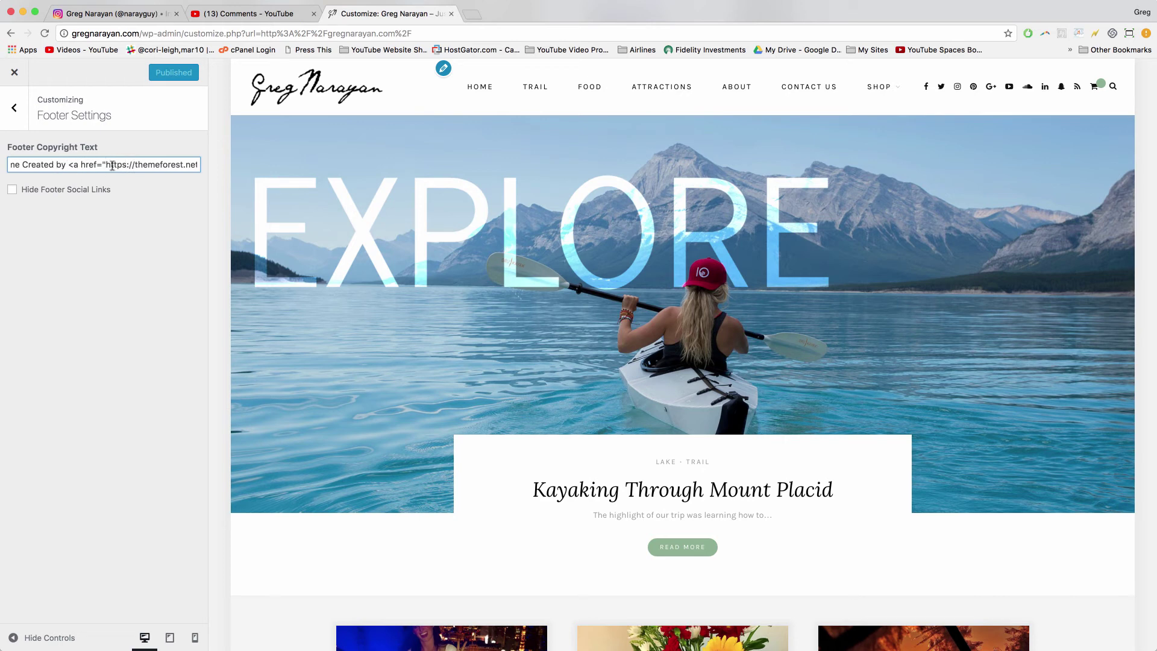
key(Right)
key(Right)
key(Right)
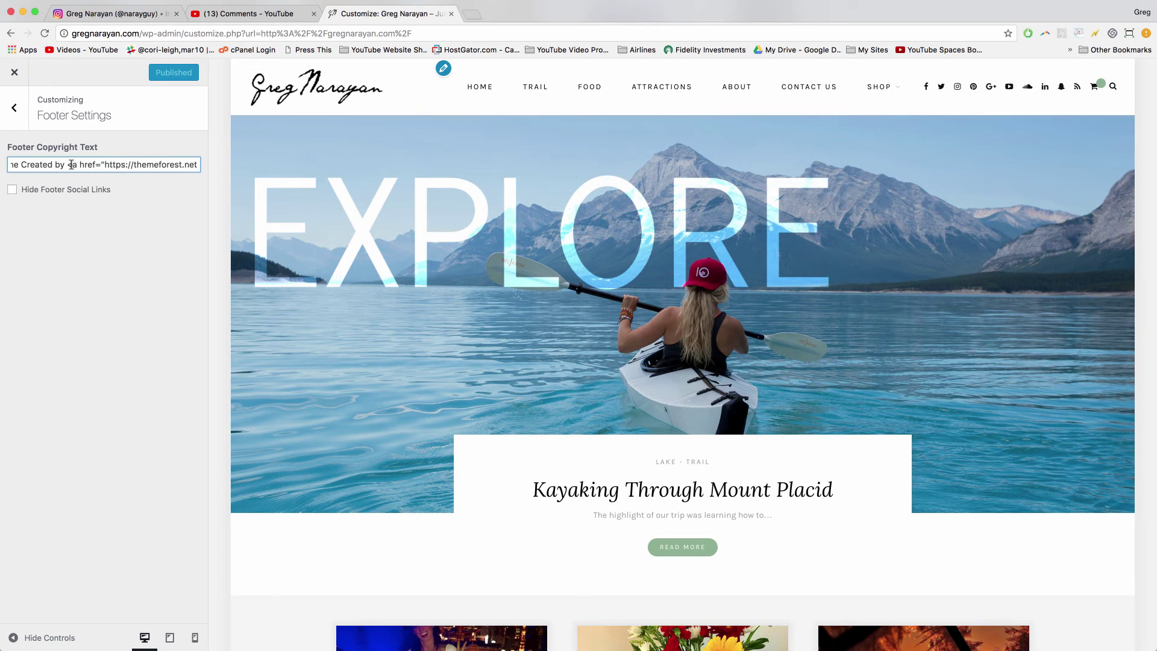
drag(94, 165, 104, 164)
key(BackSpace)
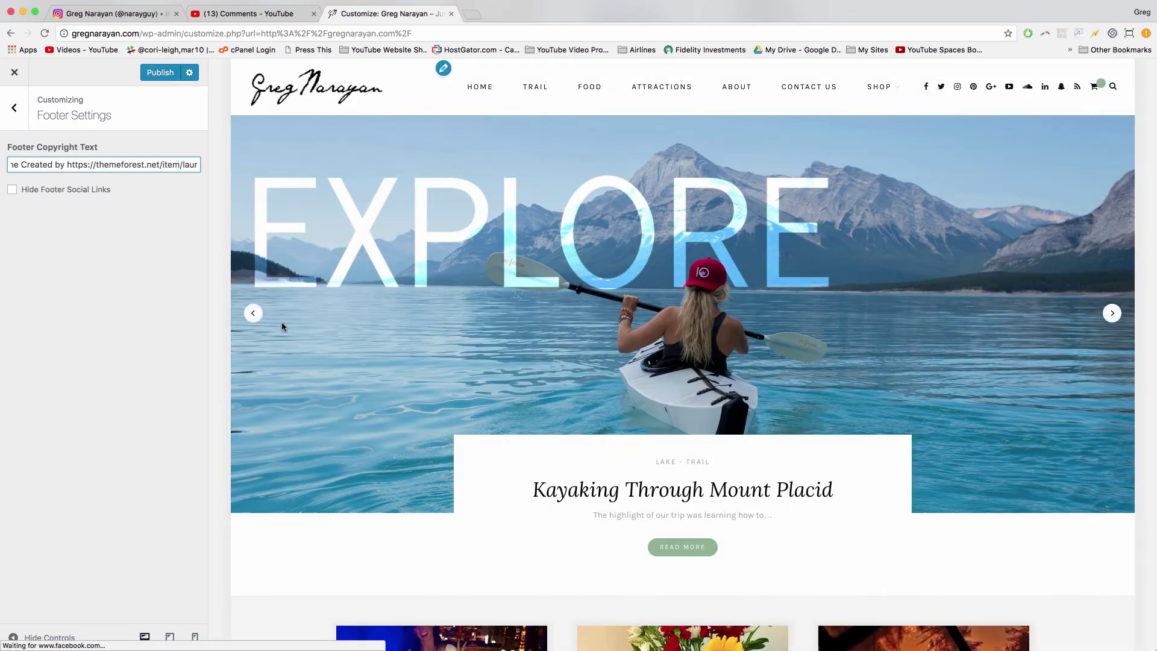
scroll(281, 324, down, 5)
scroll(281, 324, down, 5)
scroll(282, 323, down, 5)
scroll(282, 324, down, 5)
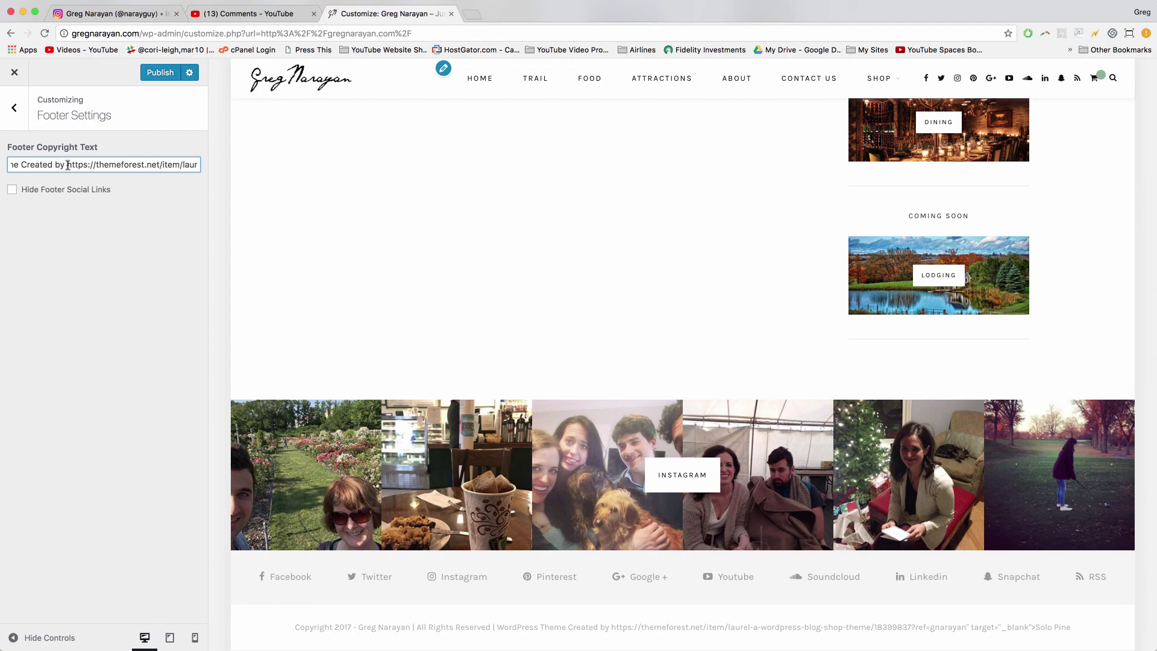
text(<a href=")
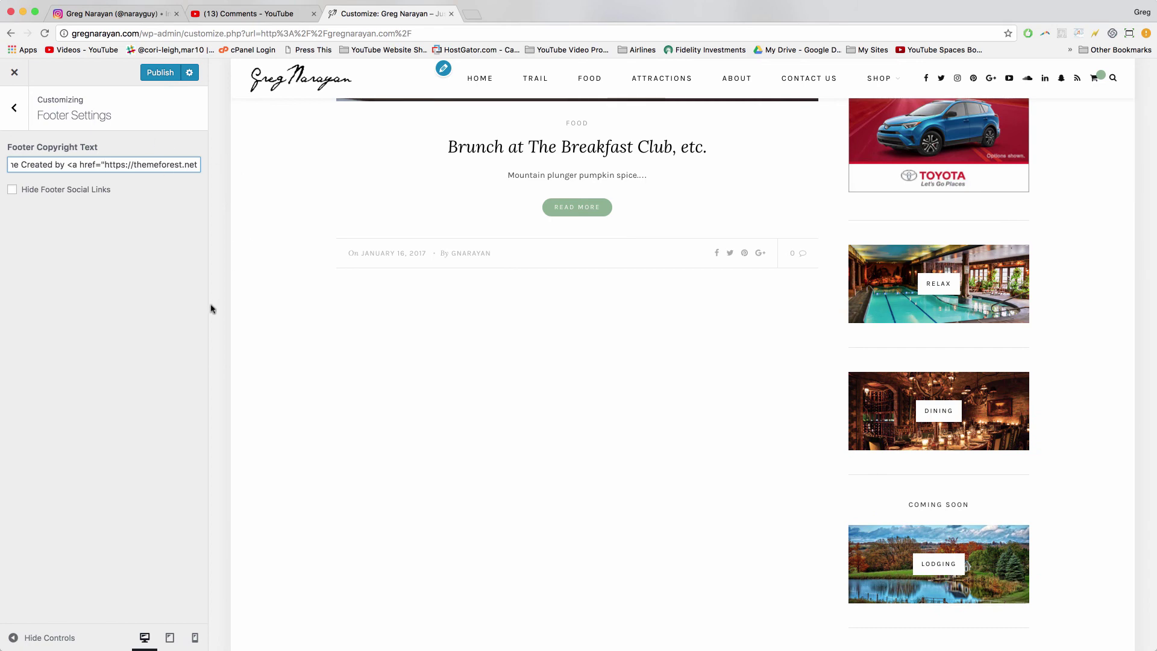
scroll(394, 365, down, 3)
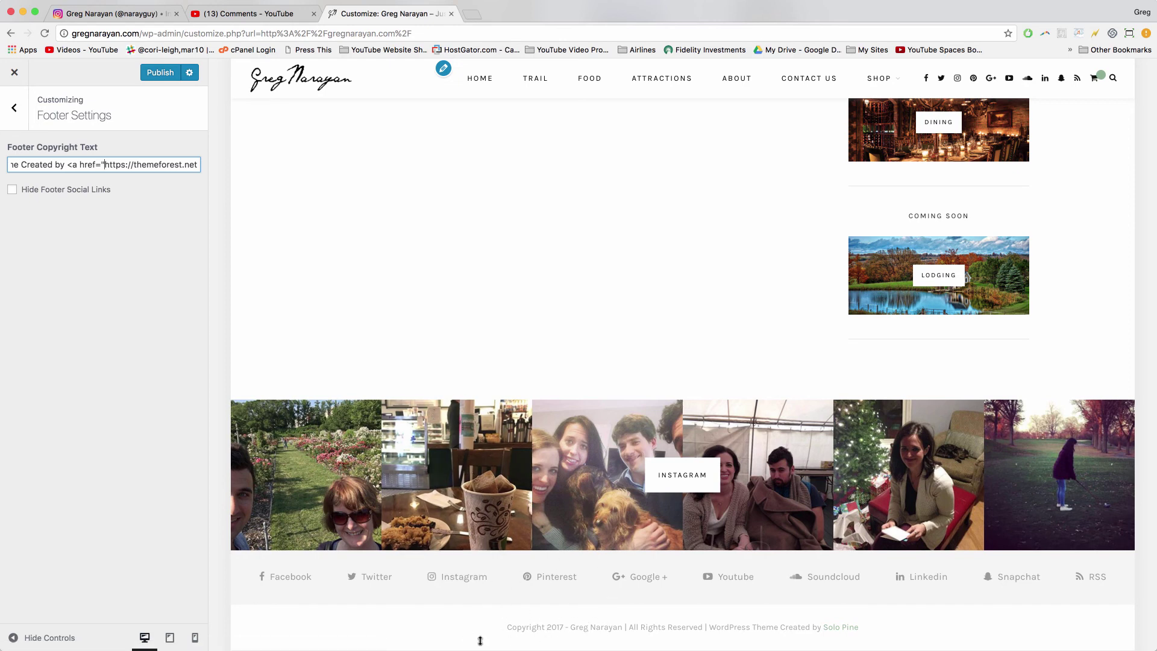
click(49, 176)
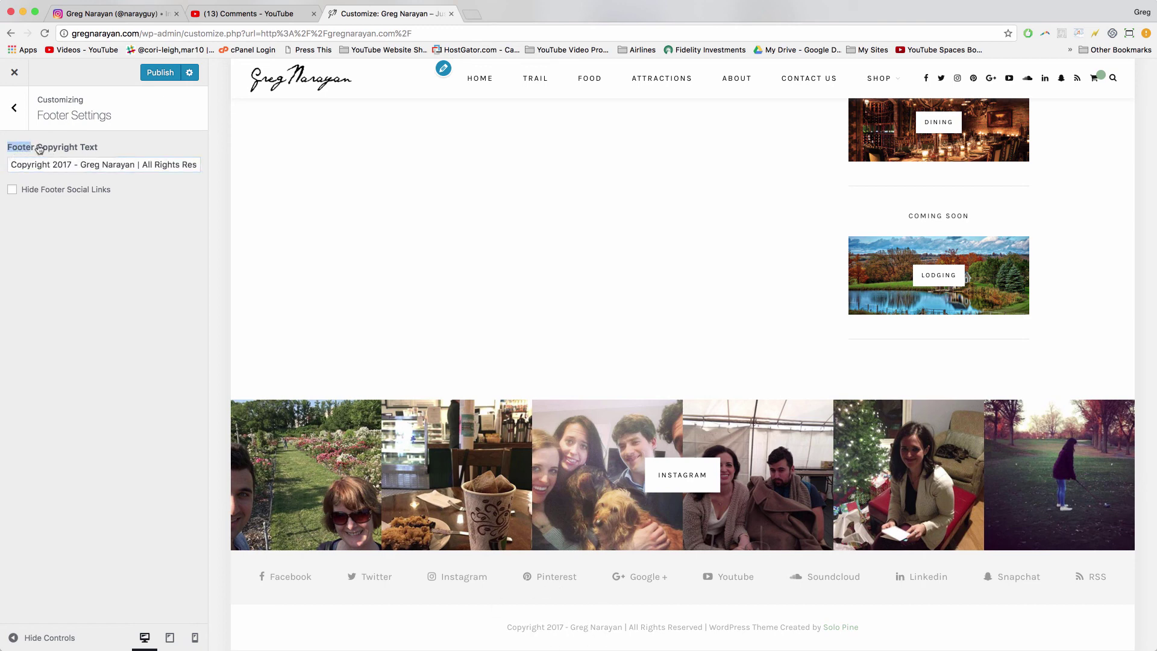
drag(9, 149, 108, 150)
click(192, 165)
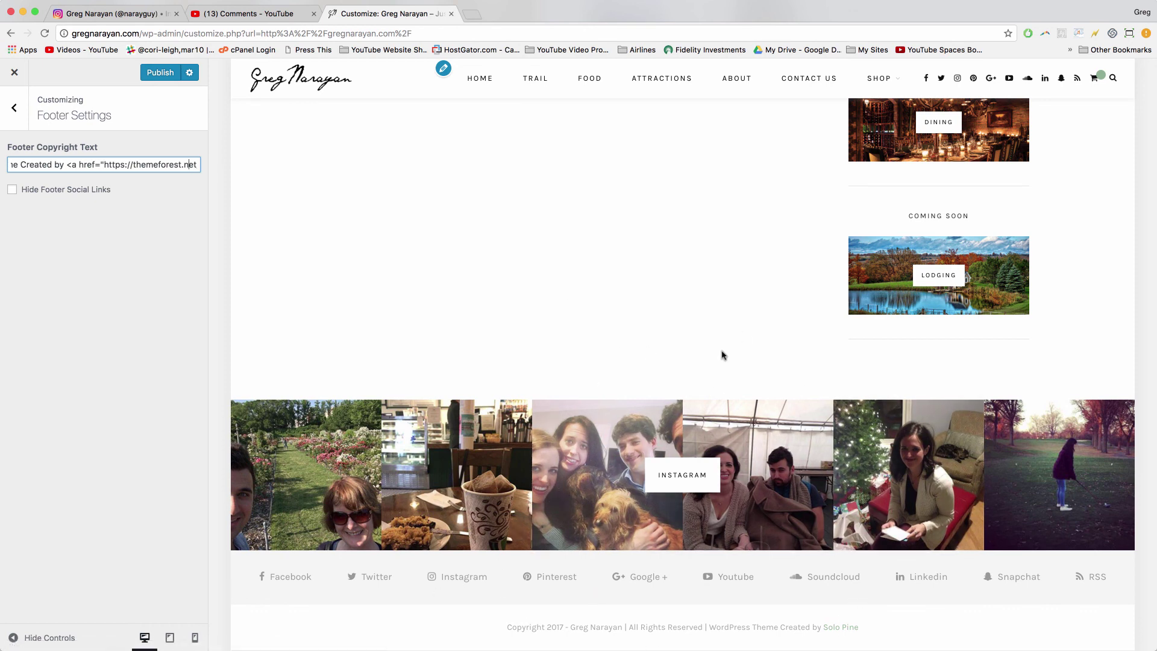
scroll(554, 348, up, 2)
scroll(555, 349, up, 5)
scroll(557, 350, up, 5)
scroll(557, 349, up, 3)
scroll(557, 349, up, 4)
scroll(557, 350, up, 2)
scroll(557, 349, up, 1)
scroll(557, 349, up, 5)
scroll(557, 349, up, 4)
scroll(556, 343, up, 3)
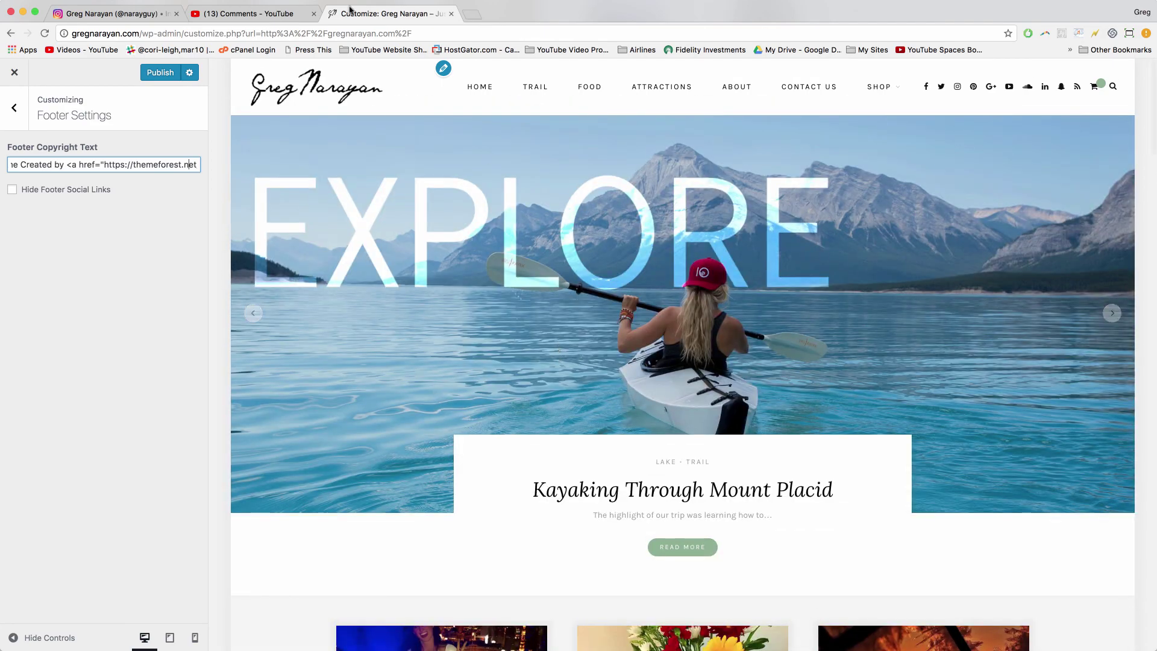